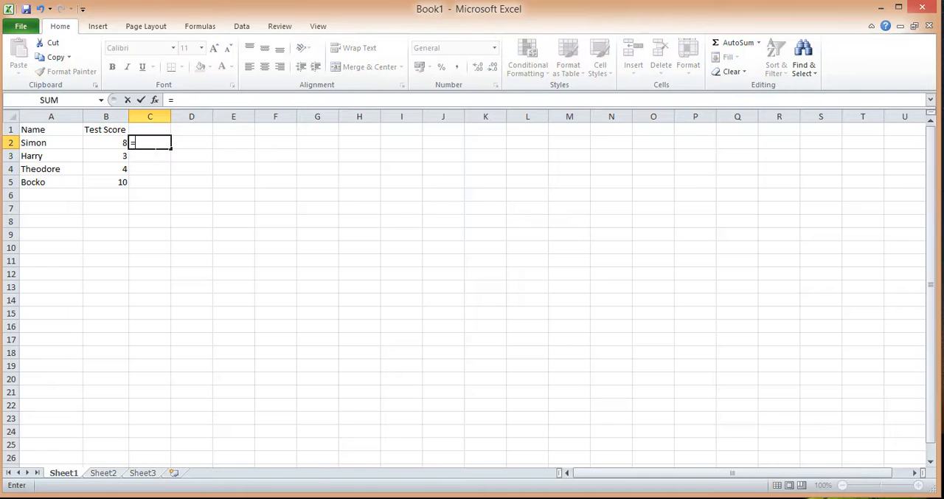
# Write the formula =if(B2>6, "You have passed", "You have failed") in cell C2
pyautogui.write('if(')
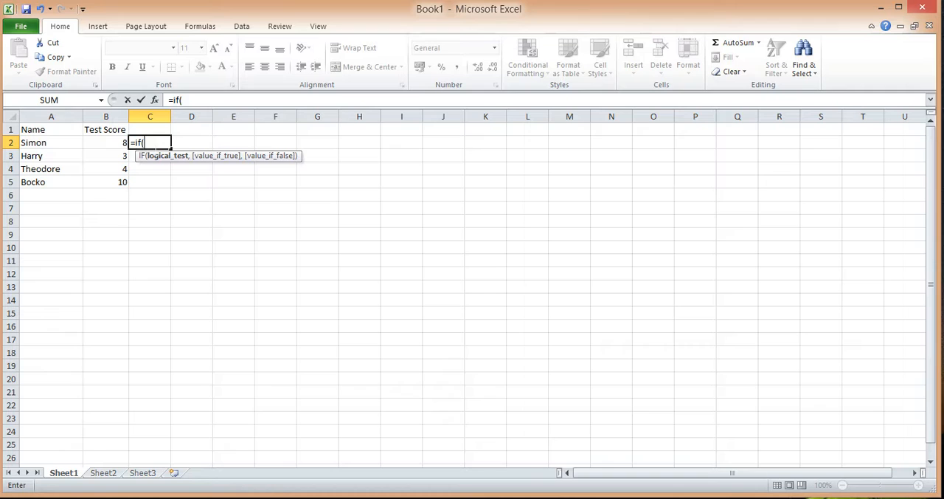
pyautogui.click(98, 143)
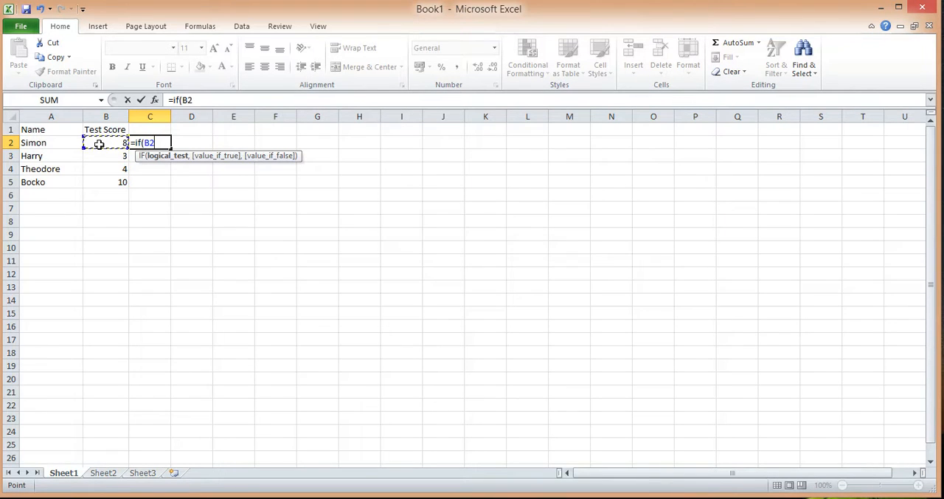
pyautogui.write('>6, "You have ')
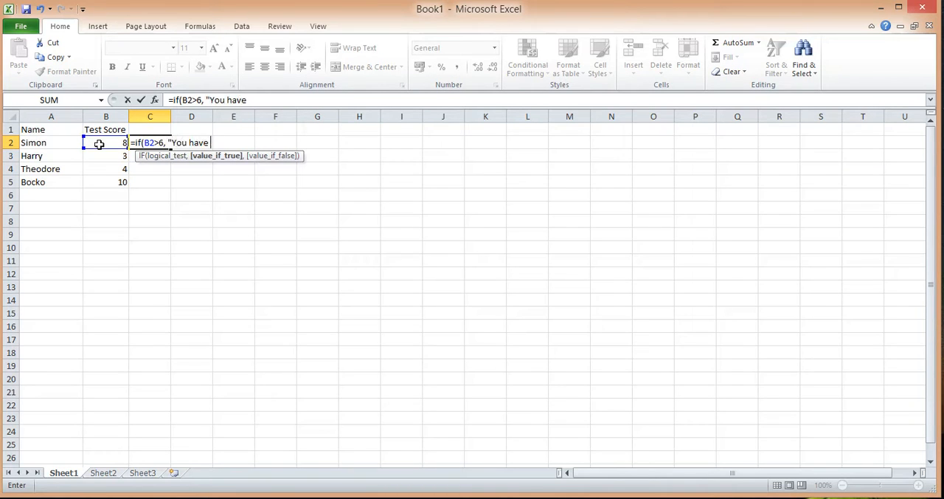
pyautogui.write('passed", "')
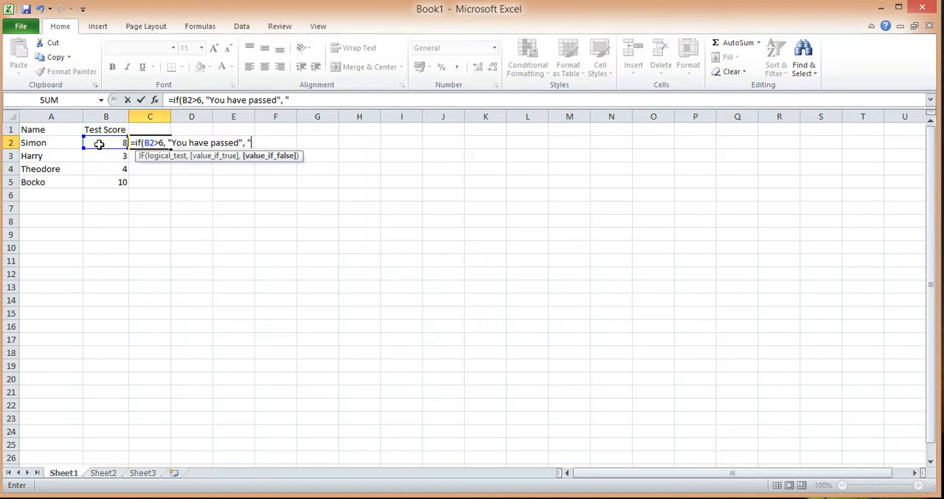
pyautogui.write('You have failed")')
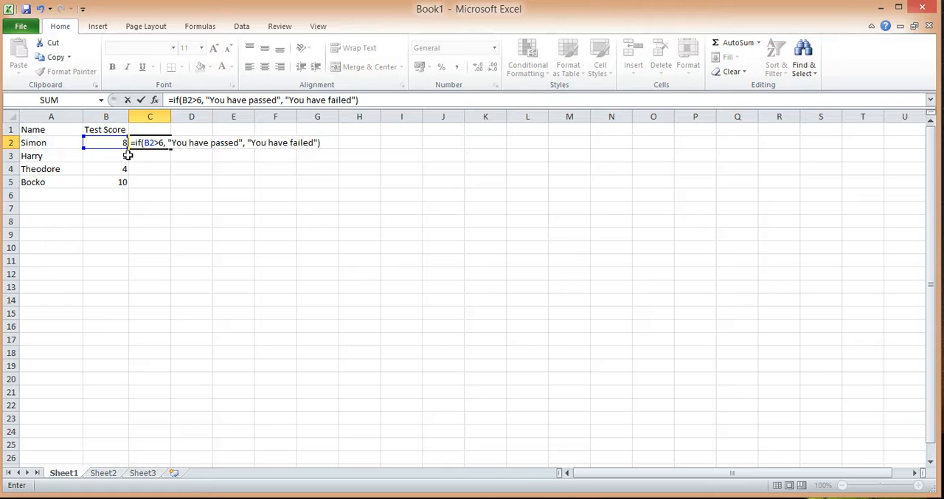
# Review the logical test and both result texts of the formula in C2, and commit the formula
pyautogui.moveTo(143, 142); pyautogui.dragTo(164, 143)
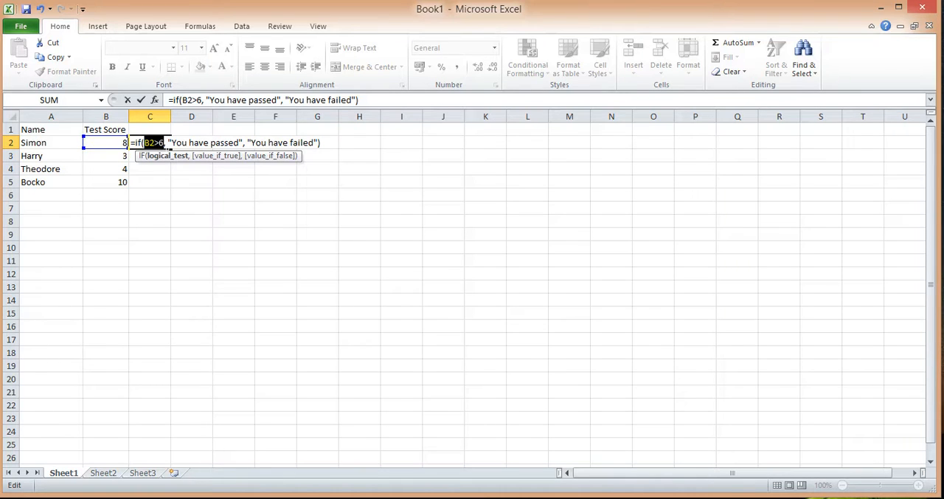
pyautogui.click(160, 142)
pyautogui.moveTo(171, 142); pyautogui.dragTo(315, 142)
pyautogui.click(283, 146)
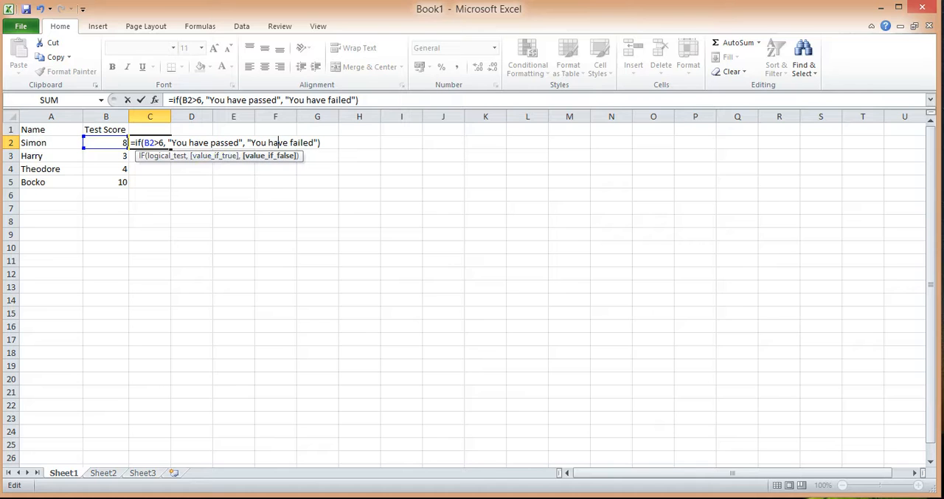
pyautogui.click(169, 142)
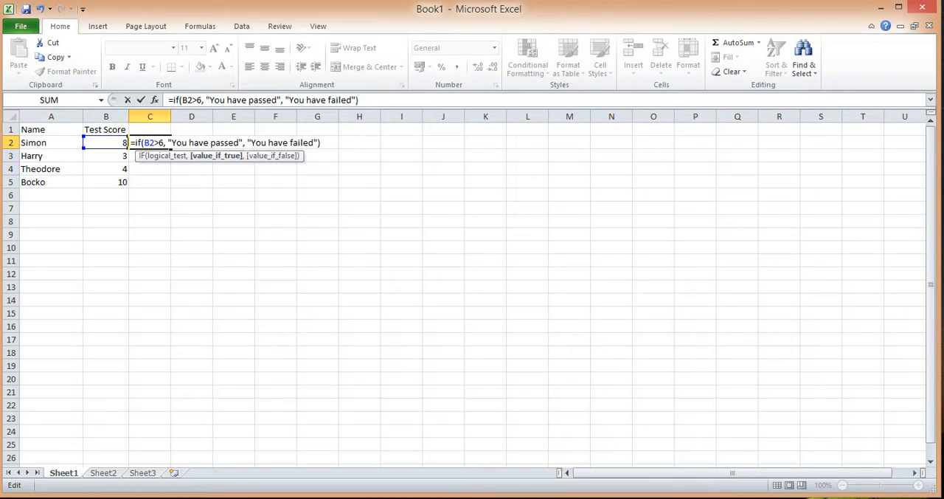
pyautogui.moveTo(238, 142); pyautogui.dragTo(252, 142)
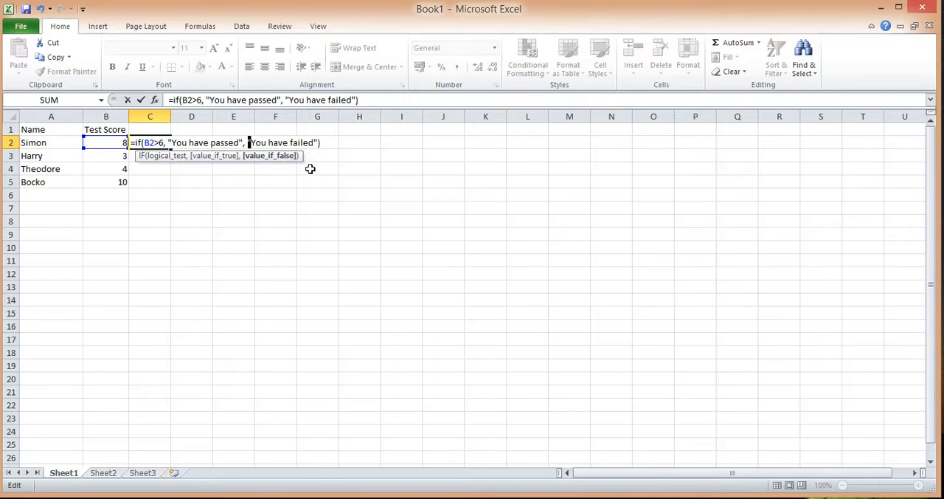
pyautogui.click(290, 142)
pyautogui.click(359, 100)
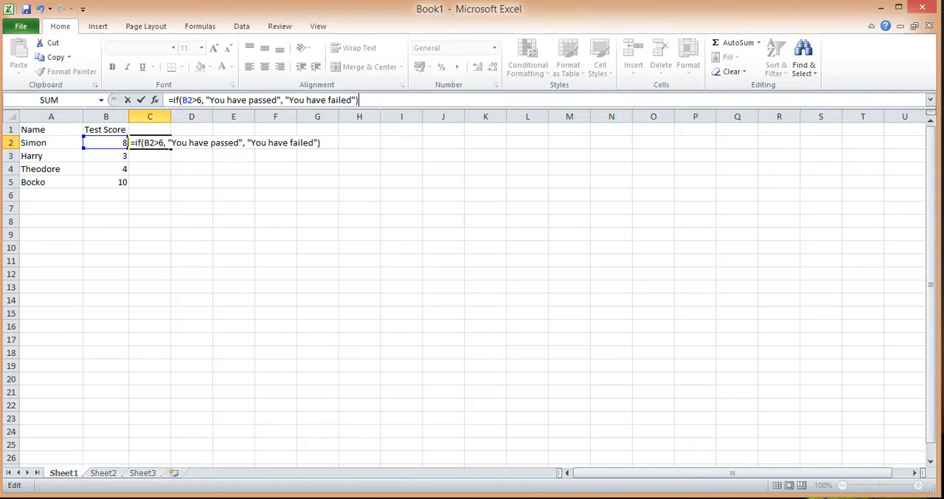
pyautogui.press('Return')
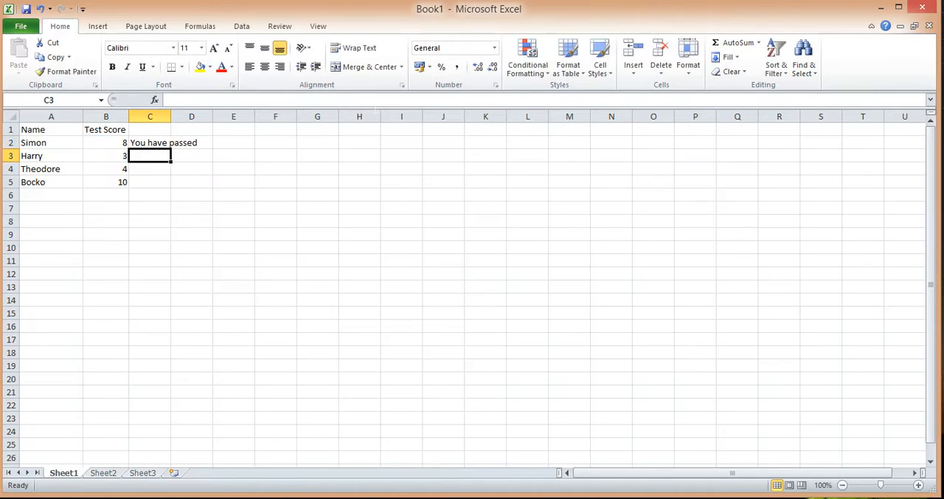
# Autofit column C to its text and copy the formula from C2 down through C5
pyautogui.doubleClick(170, 116)
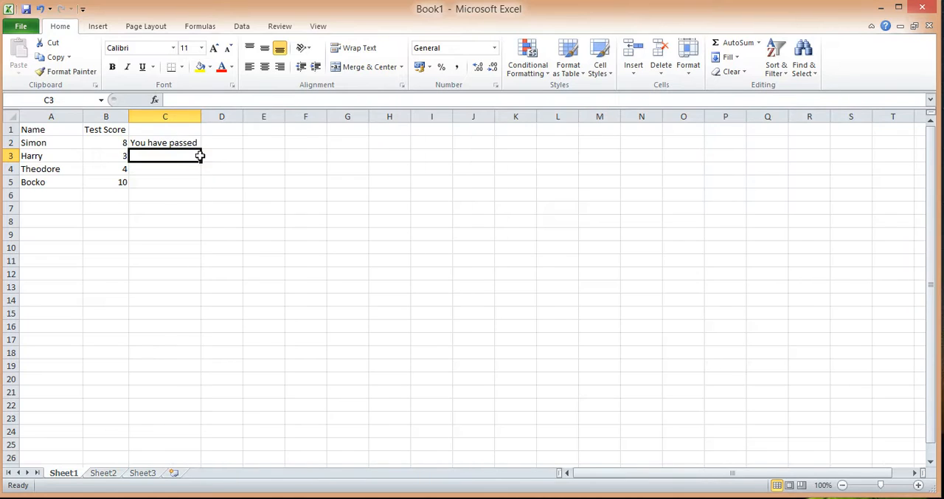
pyautogui.press('Up')
pyautogui.moveTo(208, 151); pyautogui.dragTo(208, 194)
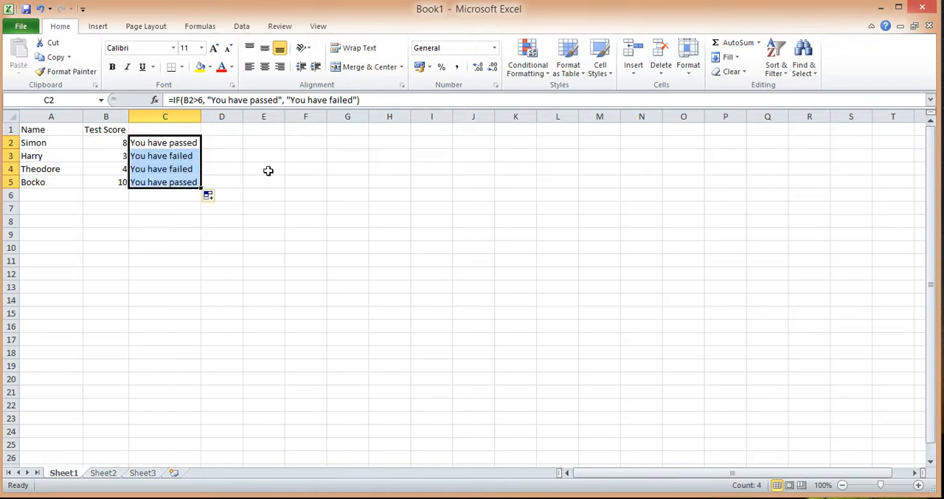
pyautogui.click(263, 169)
# Examine the copied formulas in C3 and C5, checking the logical test and result arguments in C3 without editing them
pyautogui.click(177, 158)
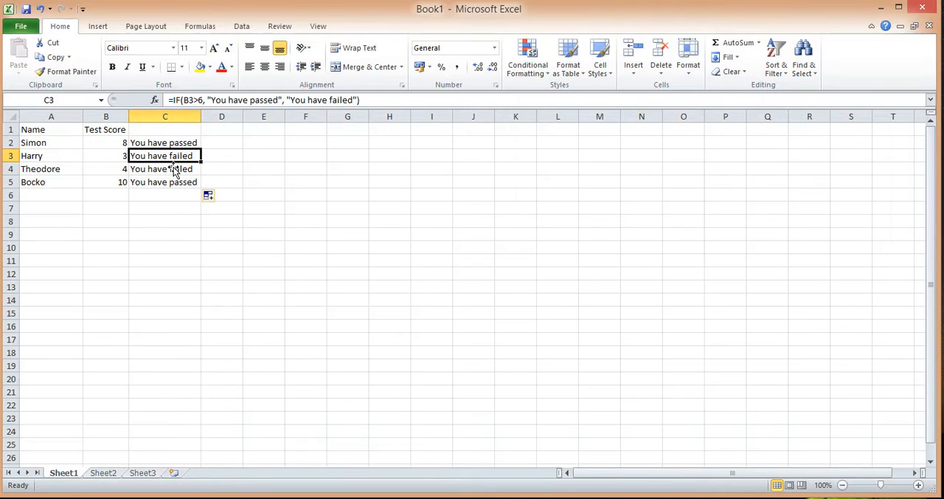
pyautogui.click(179, 184)
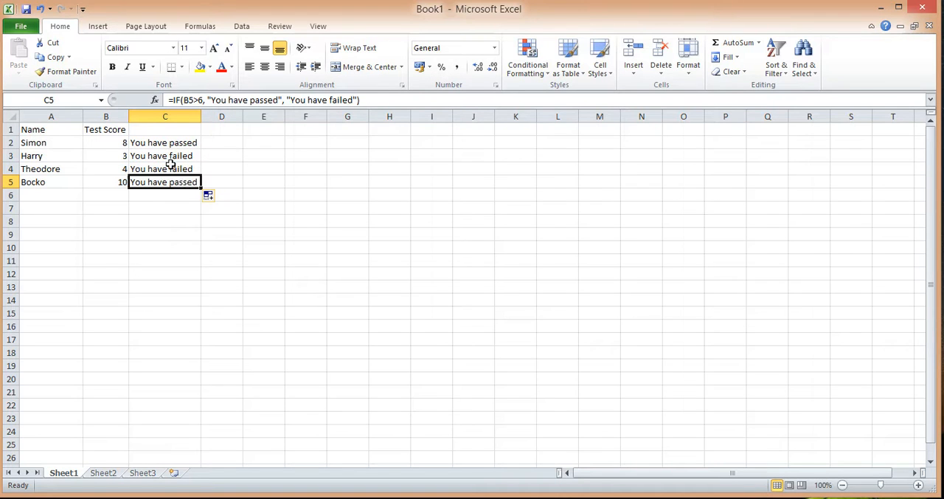
pyautogui.click(174, 158)
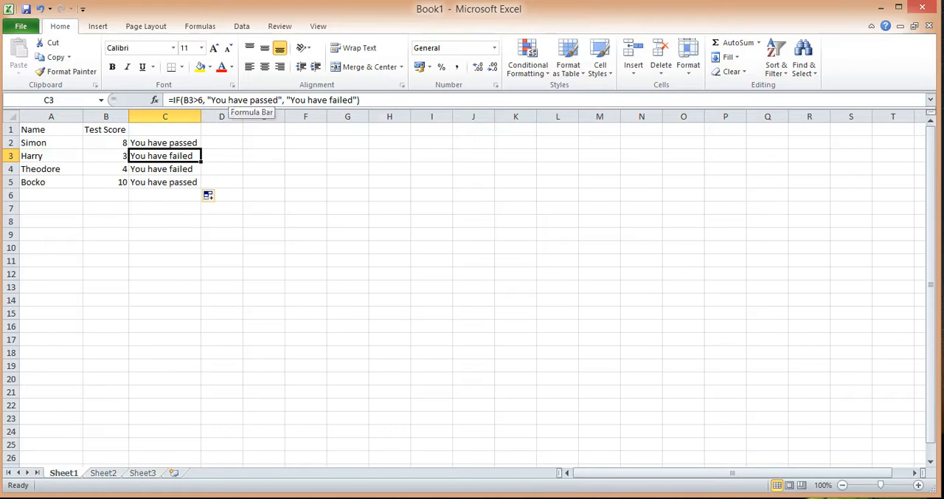
pyautogui.click(221, 101)
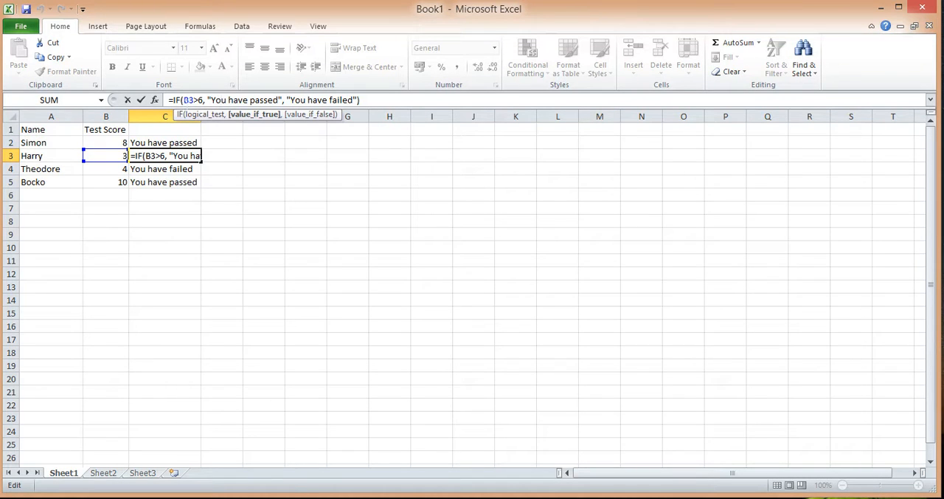
pyautogui.click(201, 114)
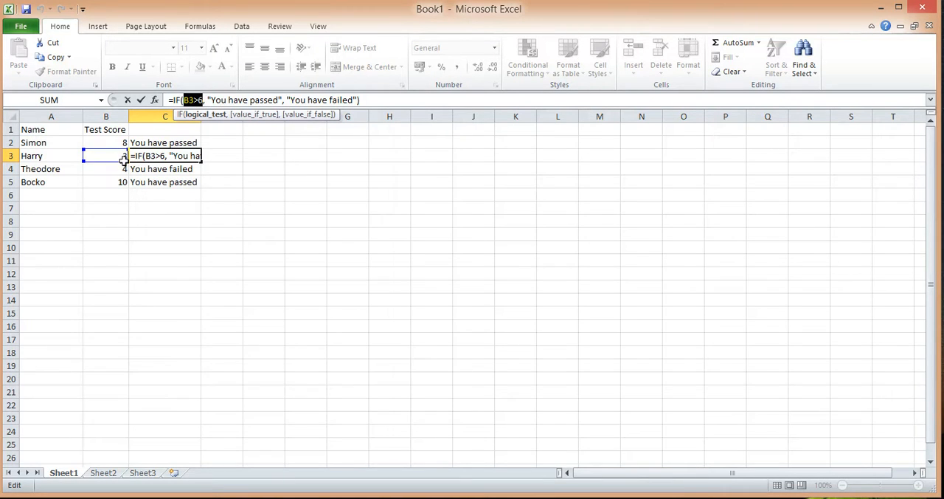
pyautogui.click(308, 100)
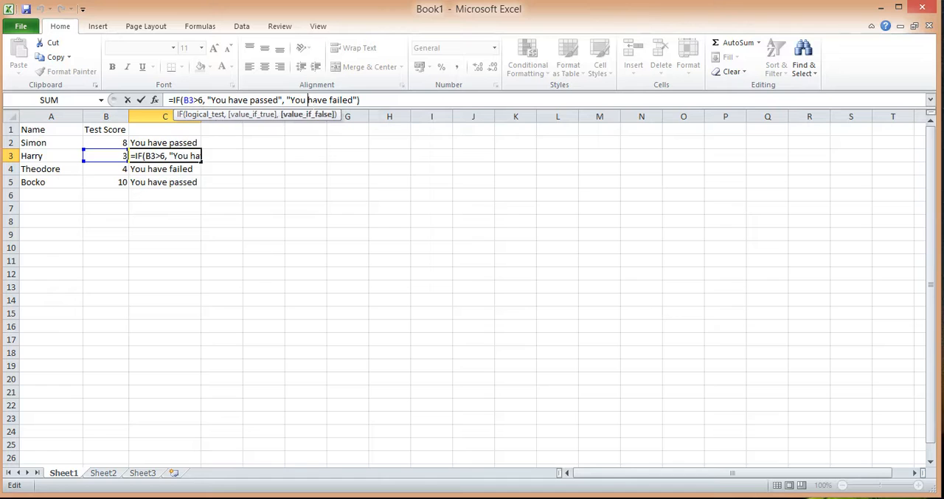
pyautogui.press('Escape')
# Compare the cell reference used in each formula from C2 to C5 with the test score in its row
pyautogui.click(111, 169)
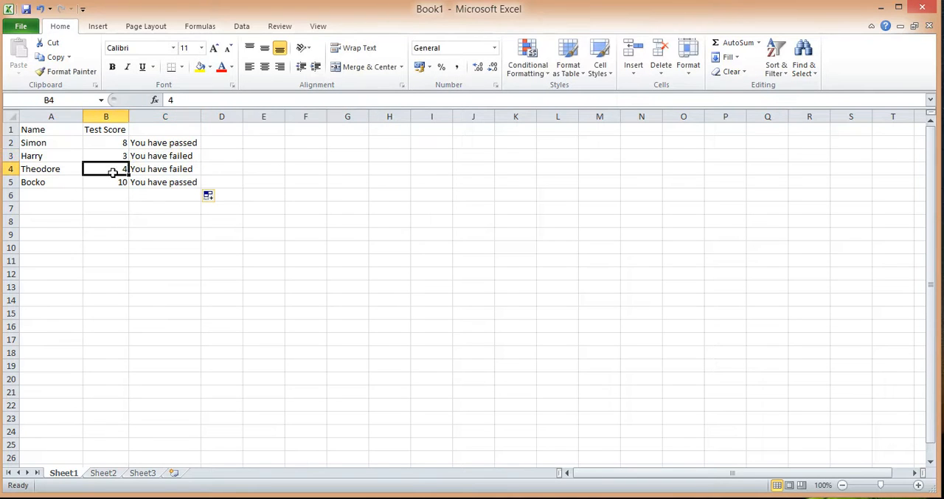
pyautogui.click(180, 168)
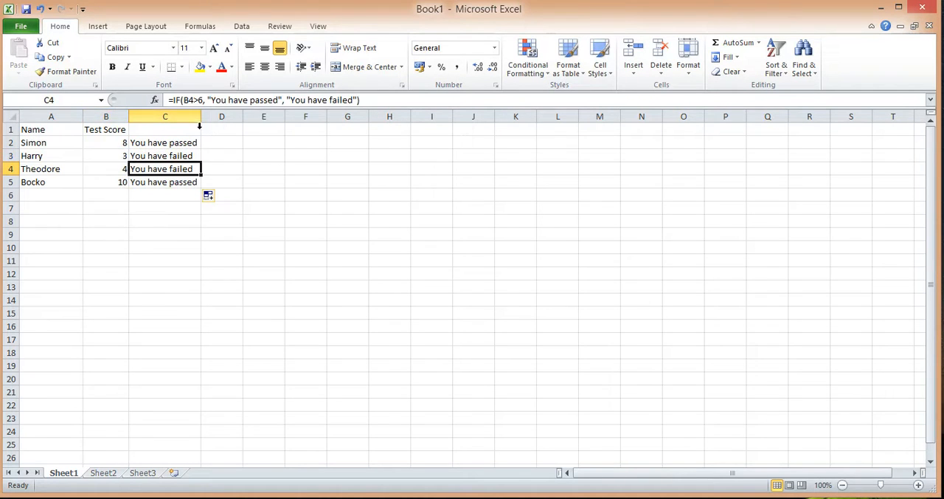
pyautogui.click(166, 182)
pyautogui.click(169, 156)
pyautogui.click(166, 143)
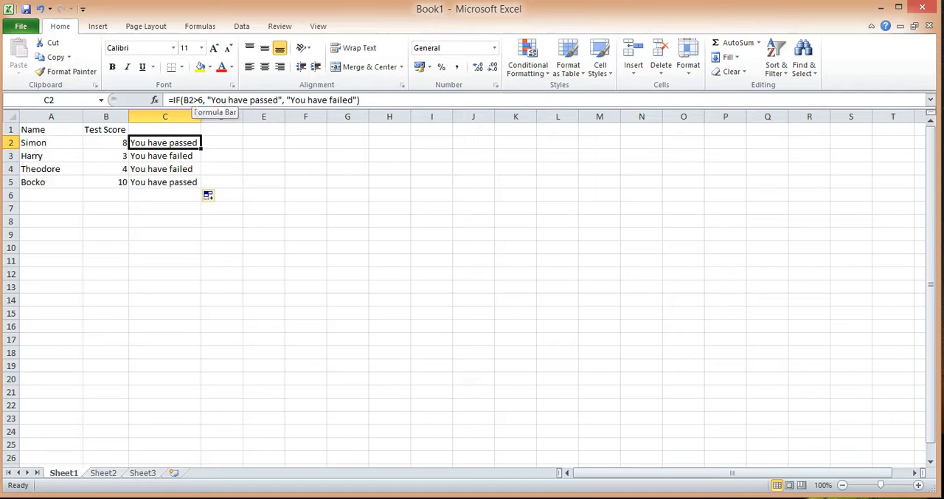
pyautogui.click(169, 156)
pyautogui.click(169, 182)
pyautogui.click(165, 170)
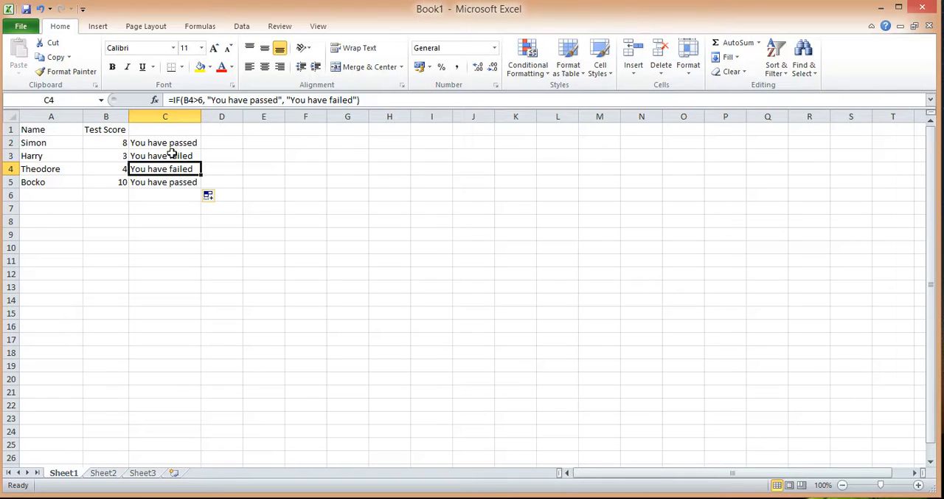
pyautogui.click(172, 144)
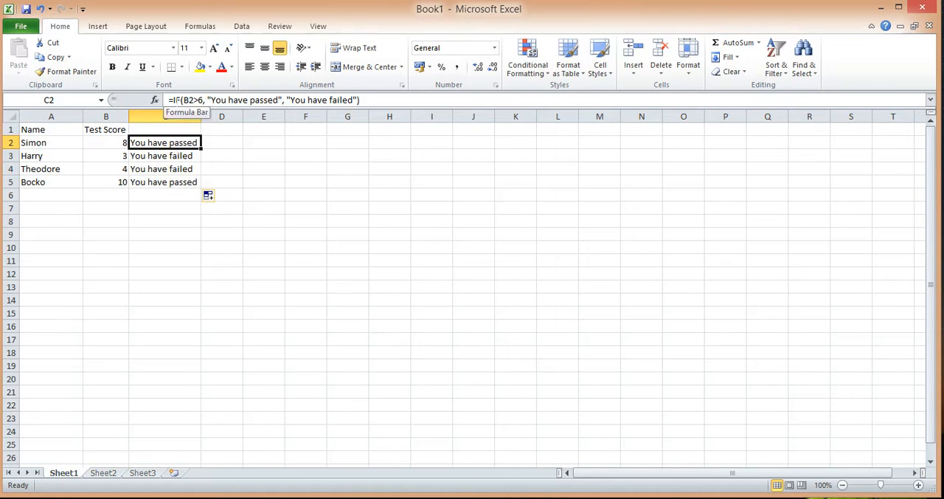
# Examine the IF function name and the logical test B2>6 within the formula in C2
pyautogui.click(175, 99)
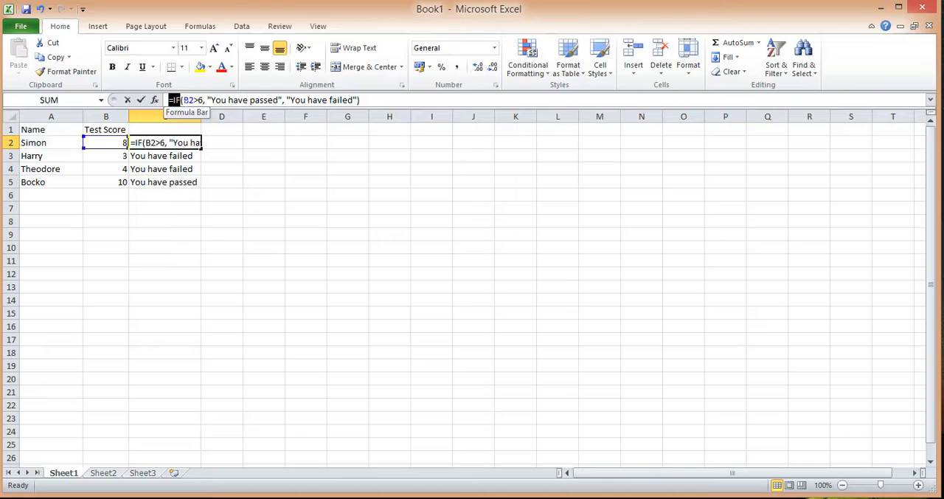
pyautogui.moveTo(183, 100); pyautogui.dragTo(202, 101)
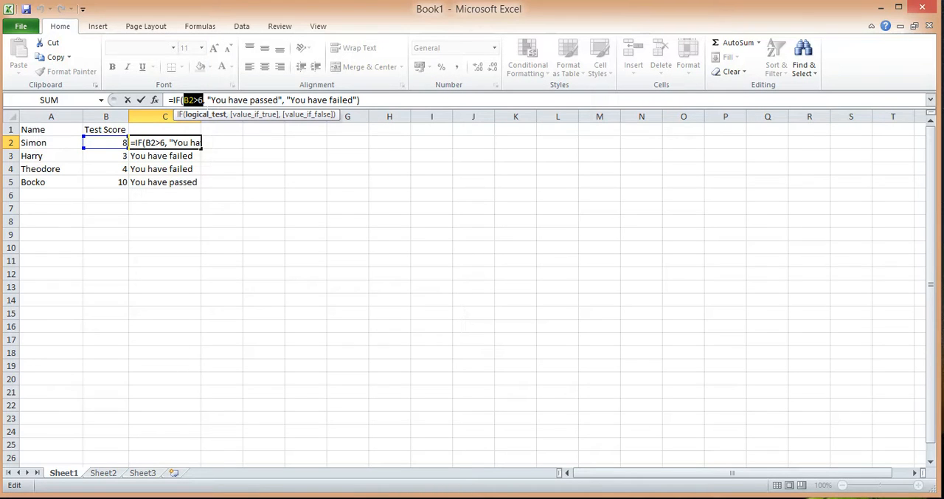
pyautogui.hotkey('ctrl', 'Return')
# Begin an IF formula in E2 whose logical test checks whether A2 equals the first name listed in the Name column
pyautogui.click(268, 142)
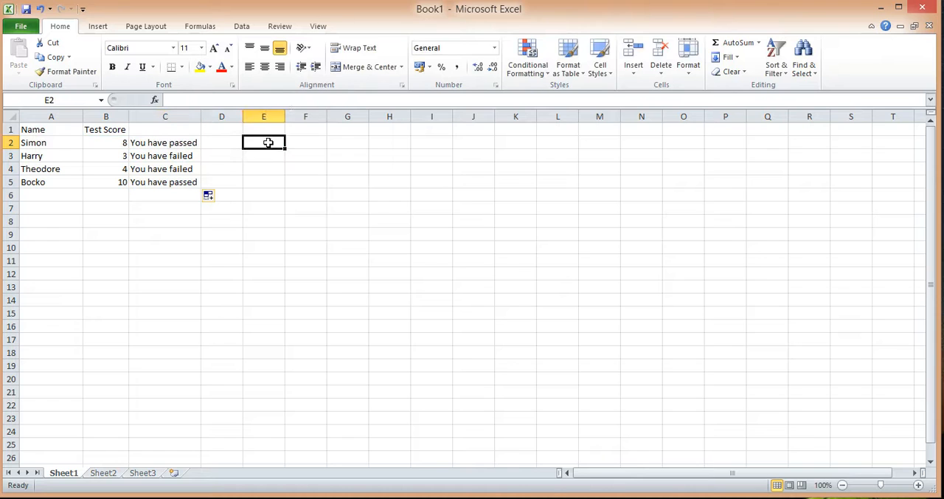
pyautogui.write('=if(')
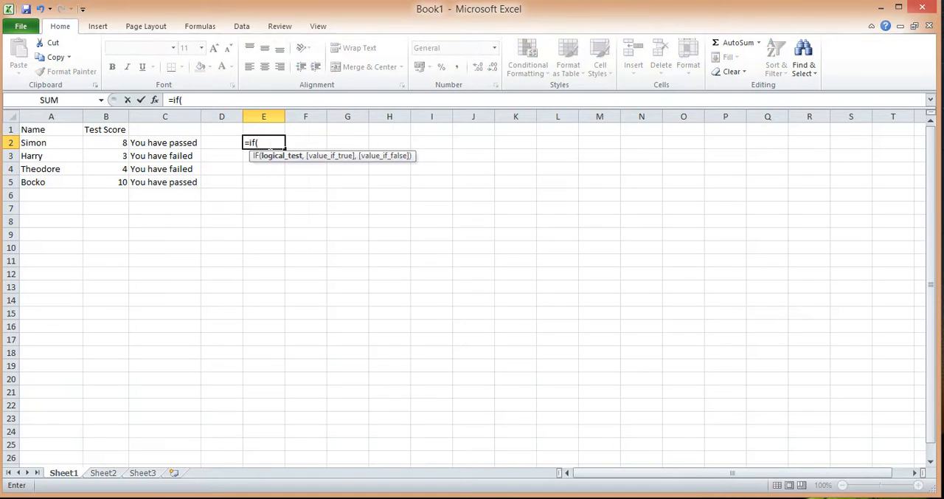
pyautogui.write('A2-')
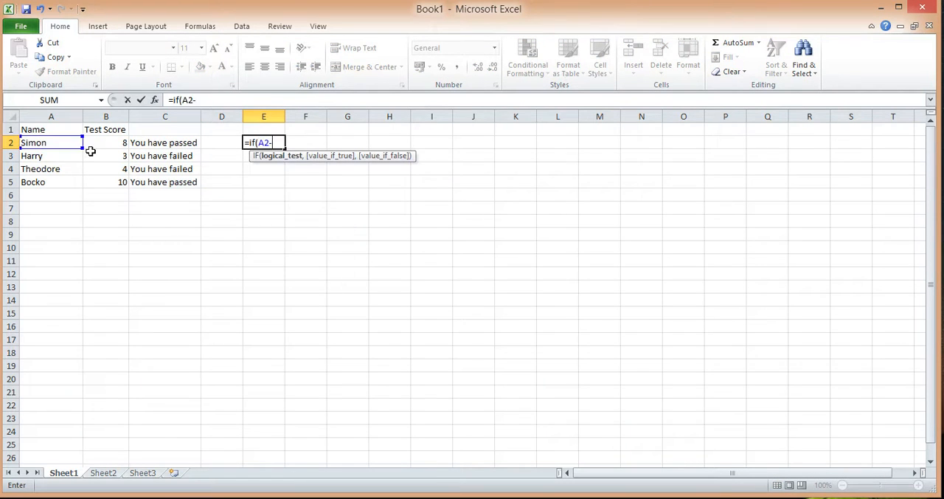
pyautogui.press('BackSpace')
pyautogui.write('="Suni')
pyautogui.press('BackSpace')
pyautogui.press('BackSpace')
pyautogui.press('BackSpace')
pyautogui.write('imon",')
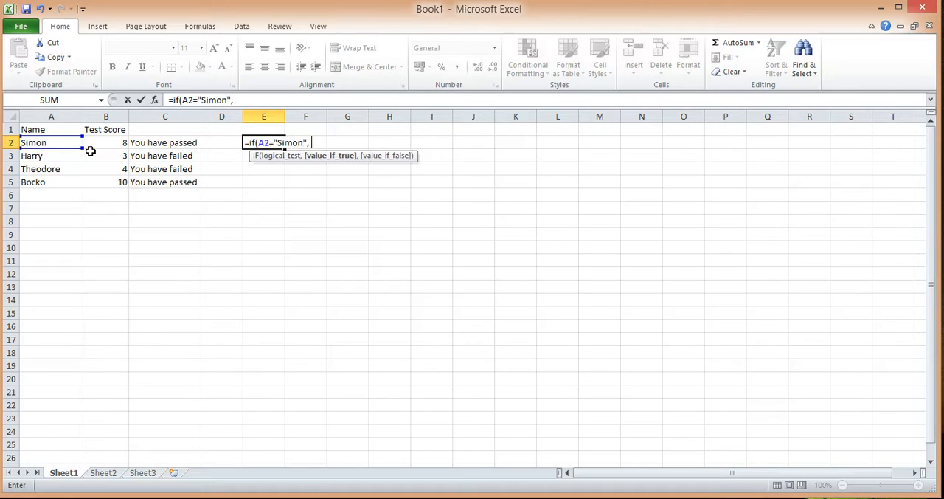
pyautogui.write(' "Your name is Simo')
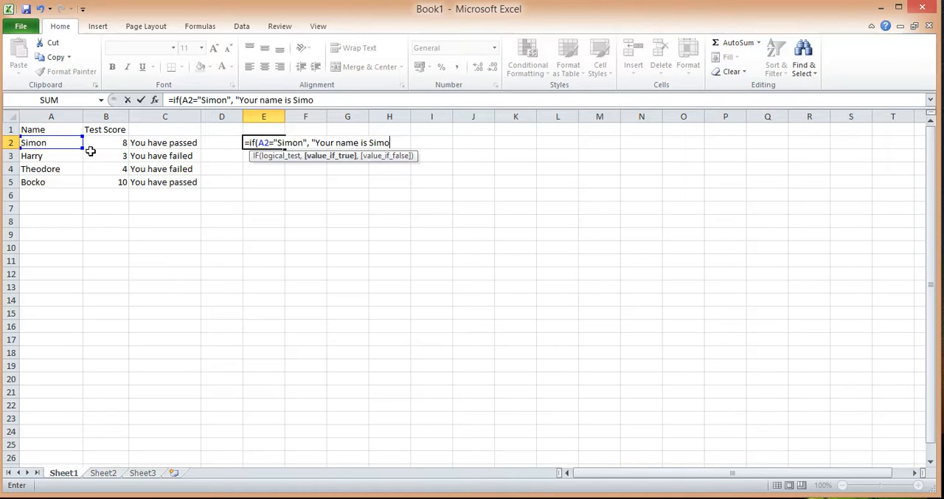
pyautogui.write('n", "Y')
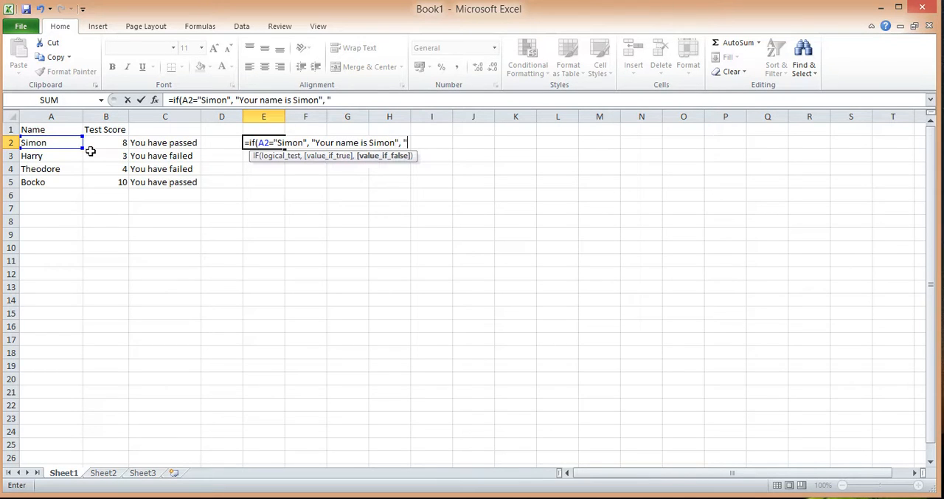
pyautogui.write('our name is not S')
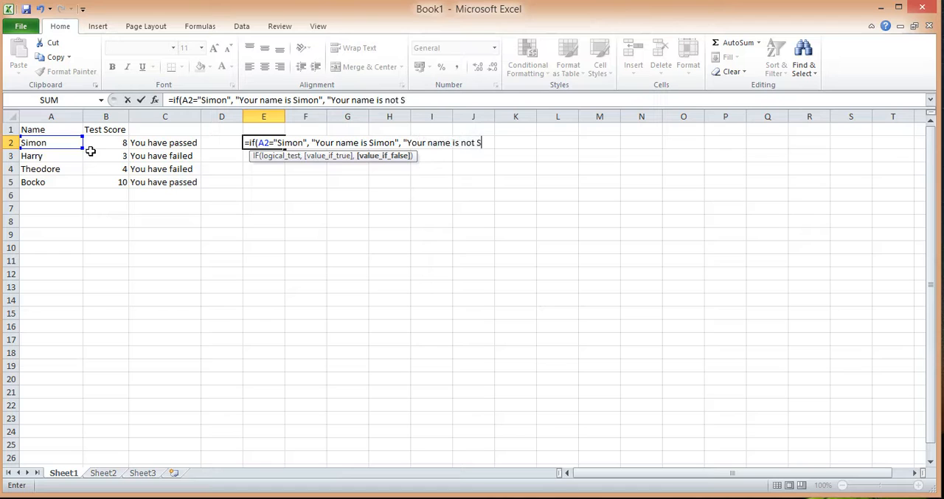
pyautogui.write('imon")')
# Complete the E2 formula with "Your name is" plus that name if true and "Your name is not" plus that name if false
pyautogui.press('Return')
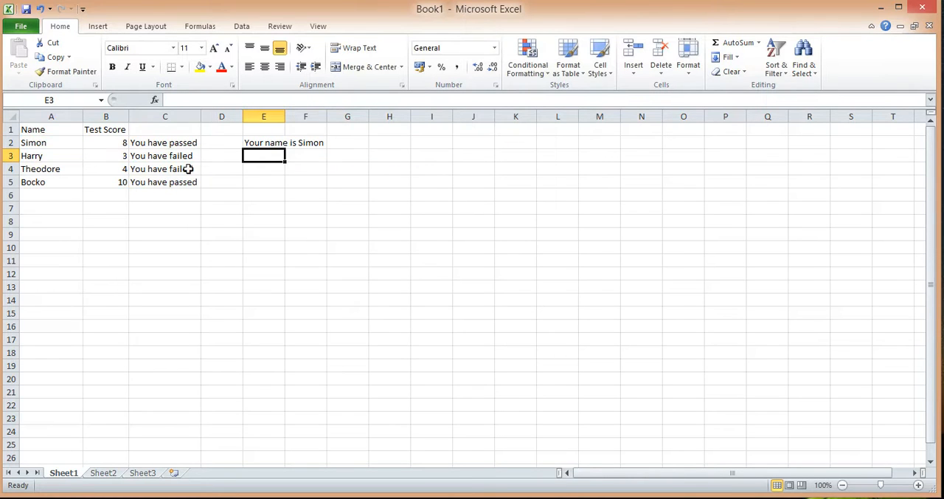
# Auto-fit the width of column E and copy the name-check formula from E2 down through E5
pyautogui.doubleClick(286, 118)
pyautogui.click(303, 147)
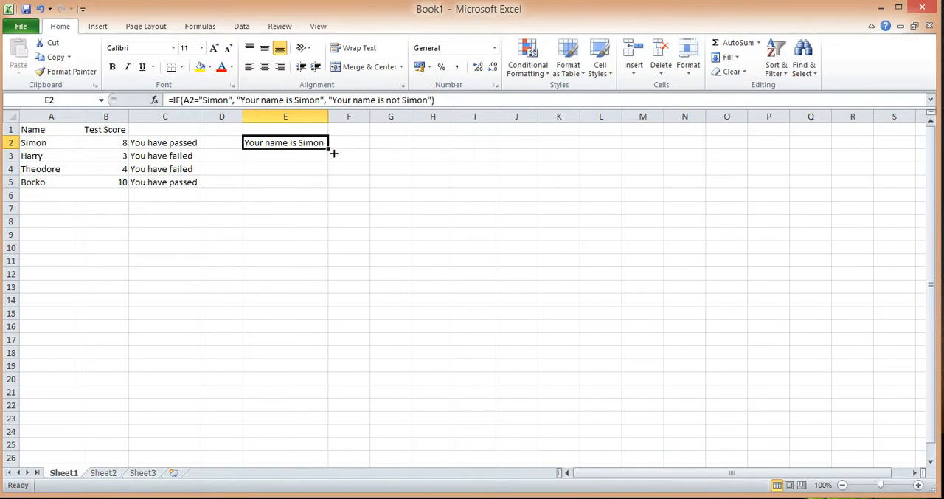
pyautogui.moveTo(329, 148); pyautogui.dragTo(342, 202)
pyautogui.click(366, 170)
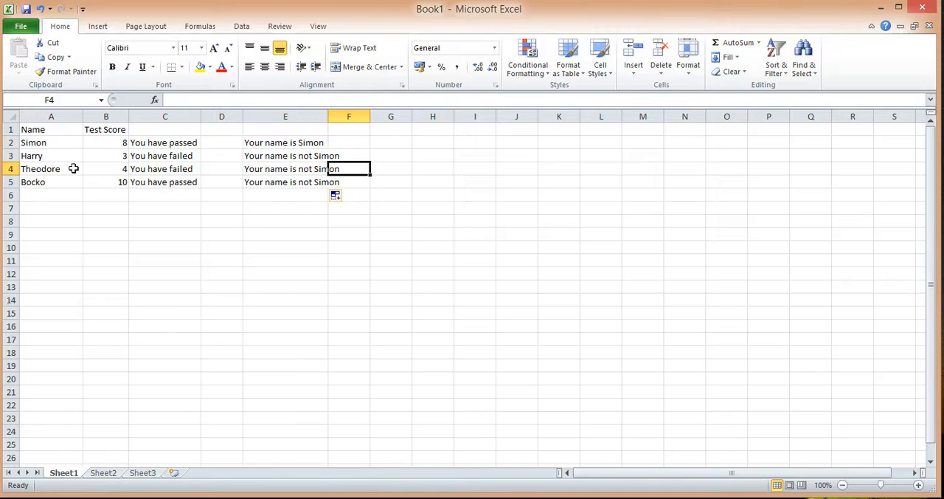
# Compare the names in A3:A5 with the one in A2, and replace the name in A4 with the name from A2
pyautogui.moveTo(61, 158); pyautogui.dragTo(61, 185)
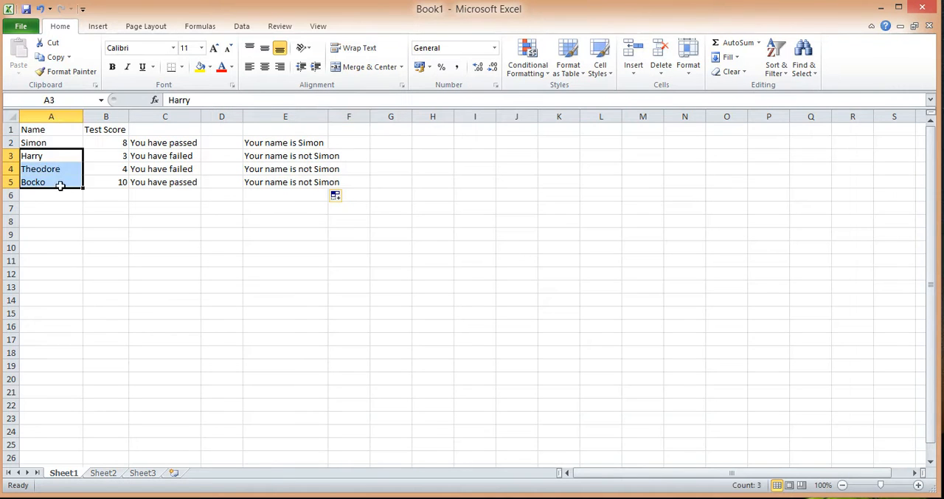
pyautogui.click(56, 144)
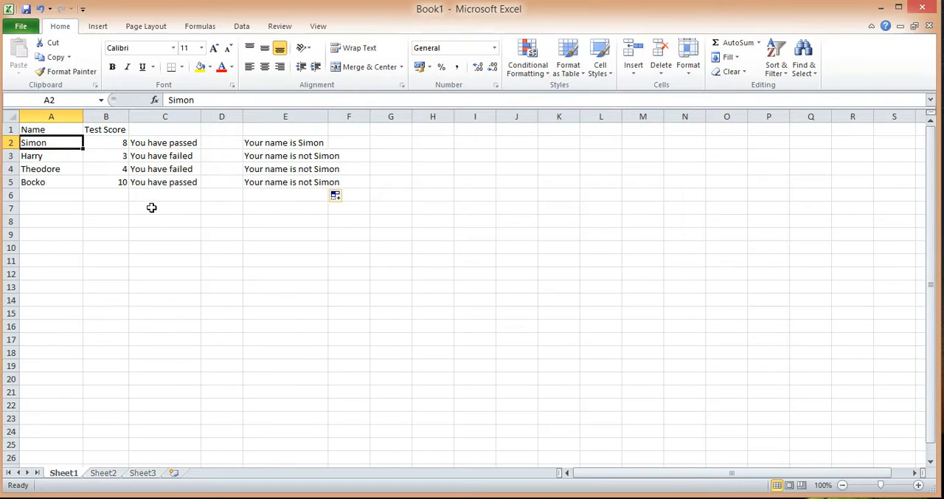
pyautogui.click(68, 171)
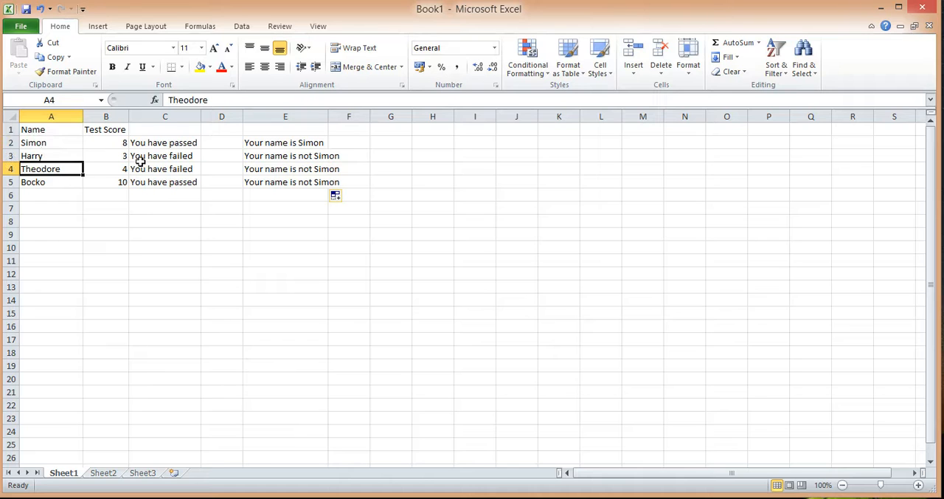
pyautogui.write('Simon')
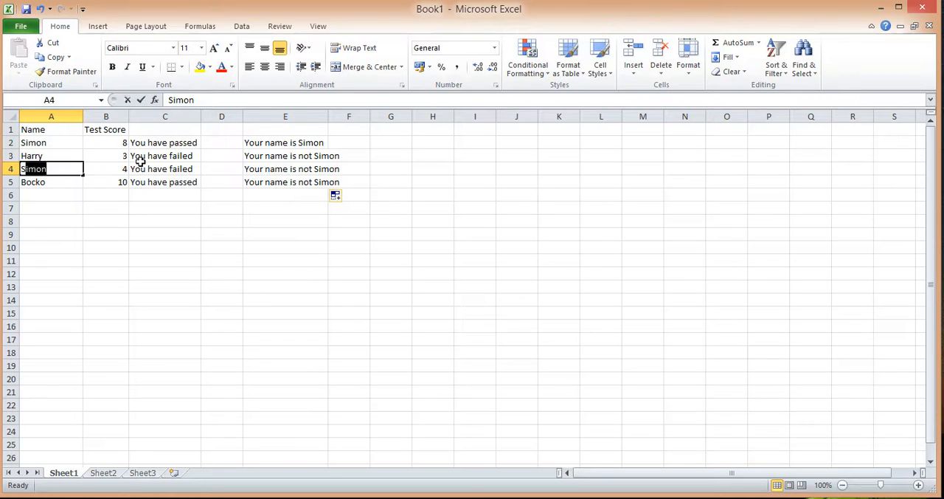
pyautogui.press('Return')
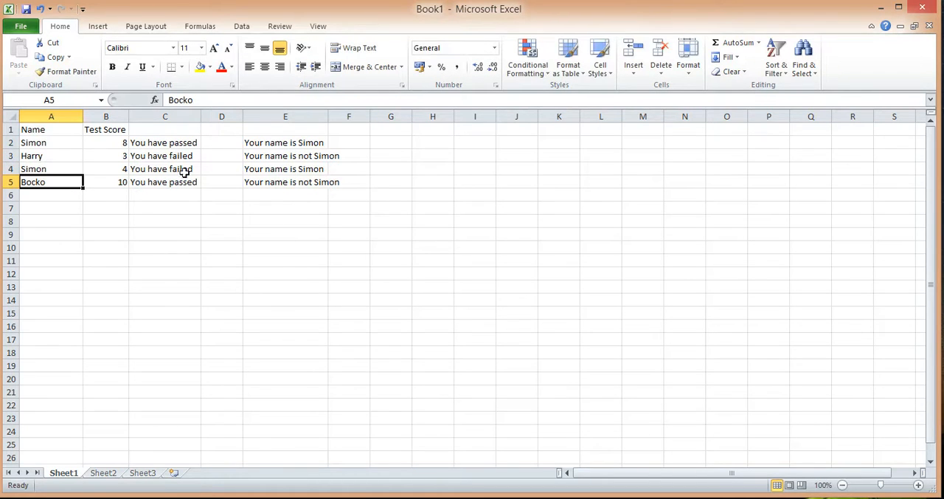
# Change the test score in B4 to 15
pyautogui.click(112, 174)
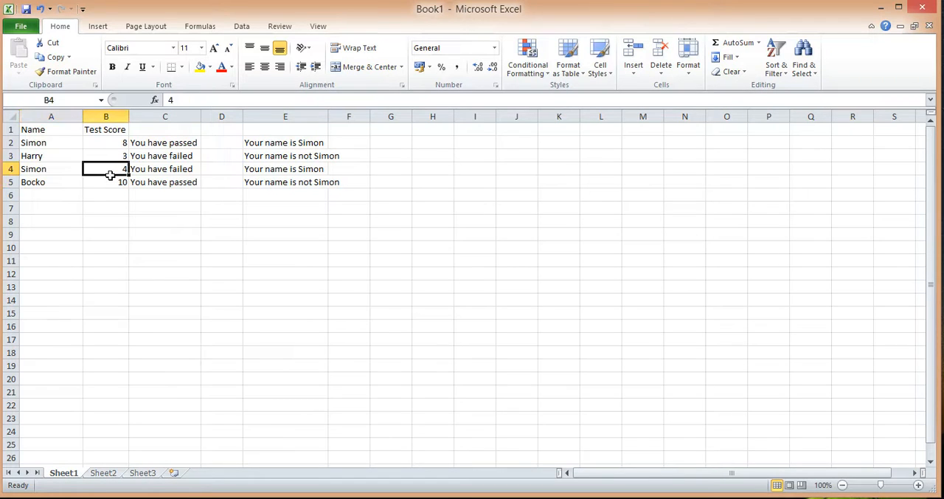
pyautogui.write('15')
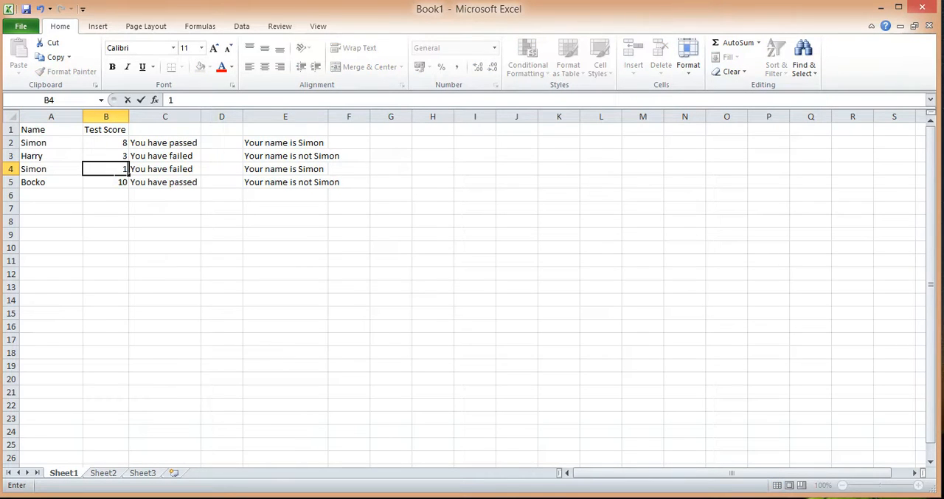
pyautogui.press('Return')
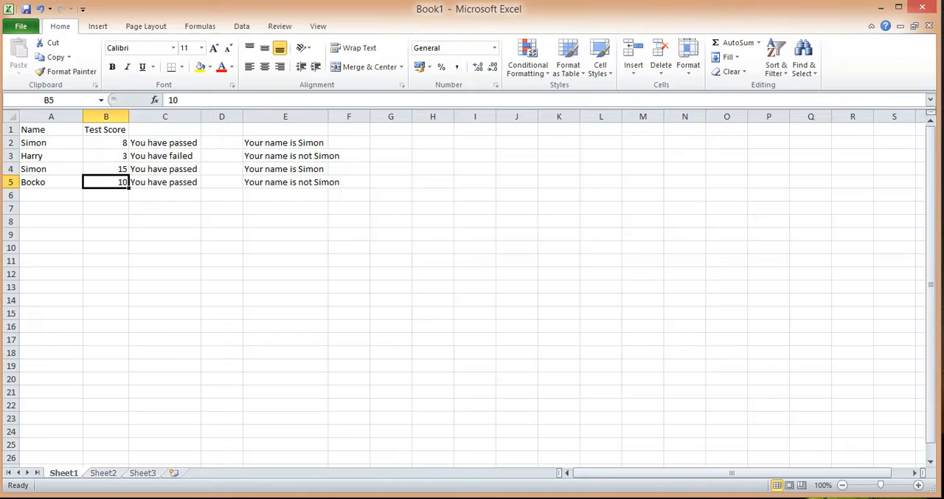